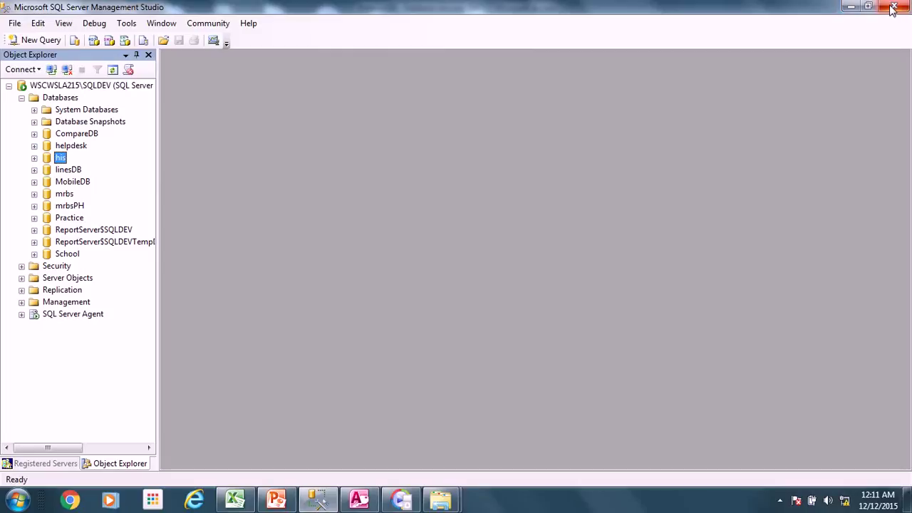
- Close SQL Server Management Studio and try to start the Upsizing Wizard for SQL Server on the RelationDB database
click(894, 6)
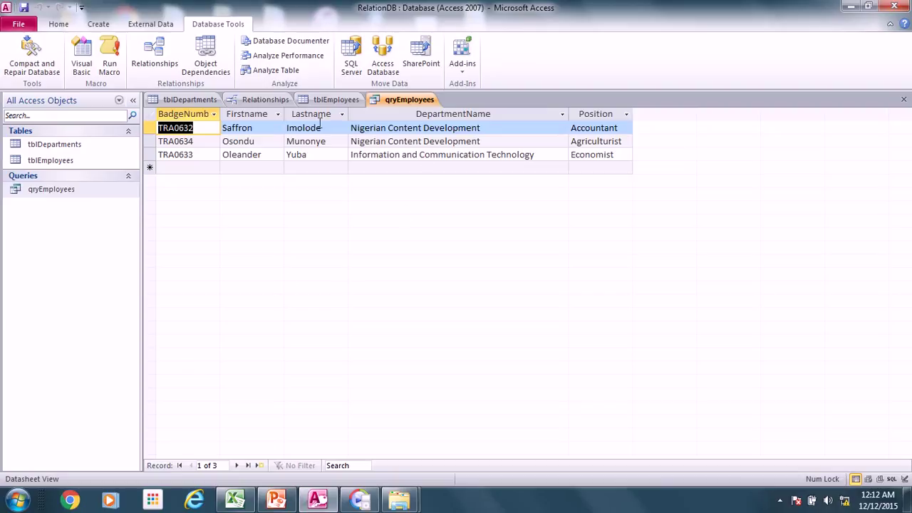
click(58, 24)
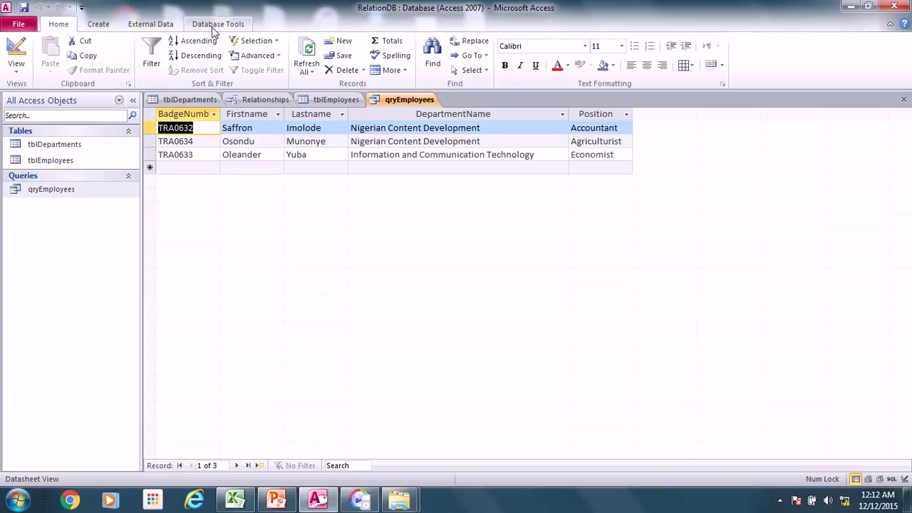
click(220, 27)
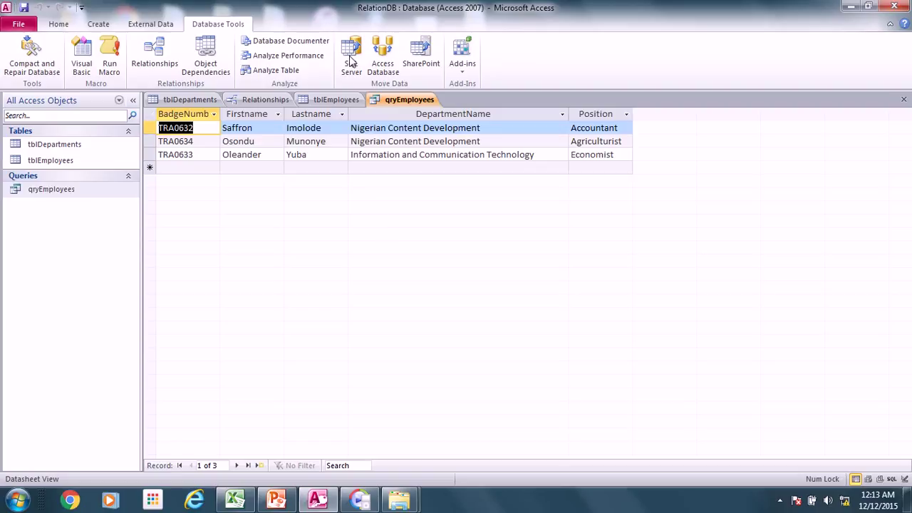
click(350, 62)
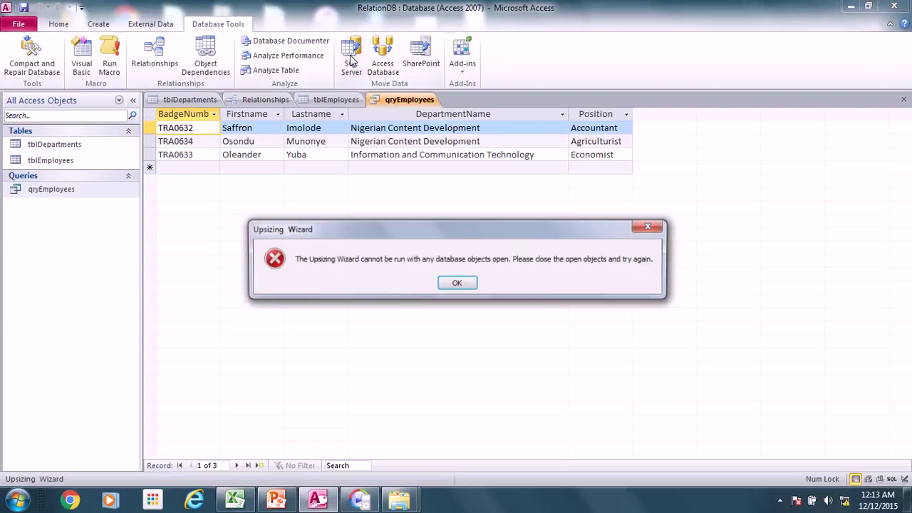
click(457, 284)
- Close the open qryEmployees, tblEmployees, Relationships and tblDepartments objects, saving the Relationships layout
right_click(405, 99)
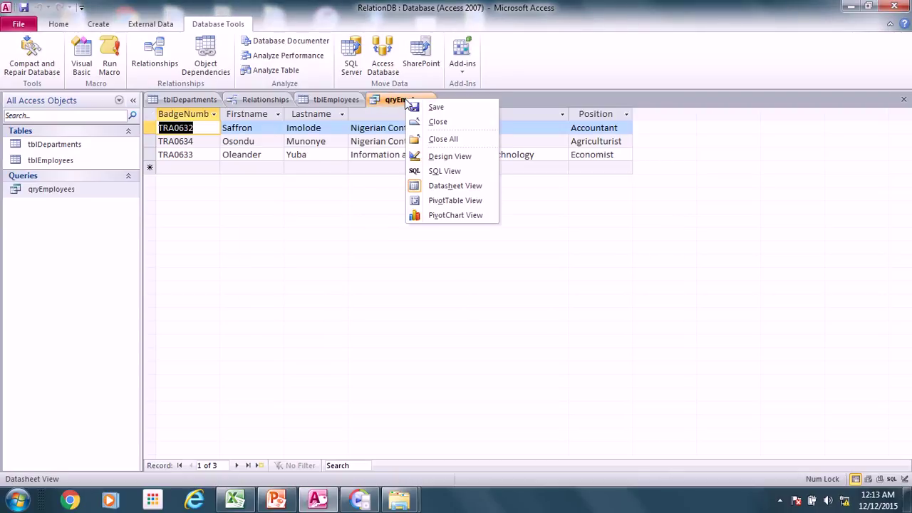
click(435, 120)
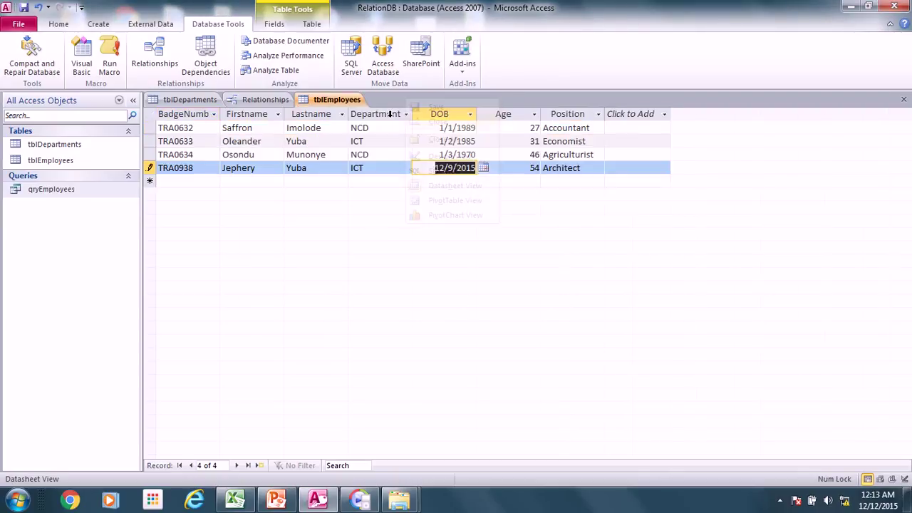
right_click(344, 100)
click(378, 123)
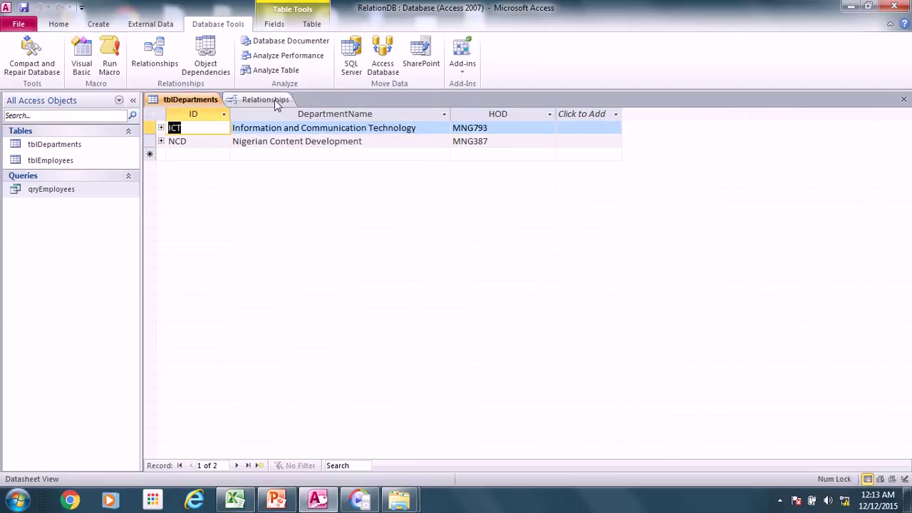
right_click(273, 101)
click(299, 121)
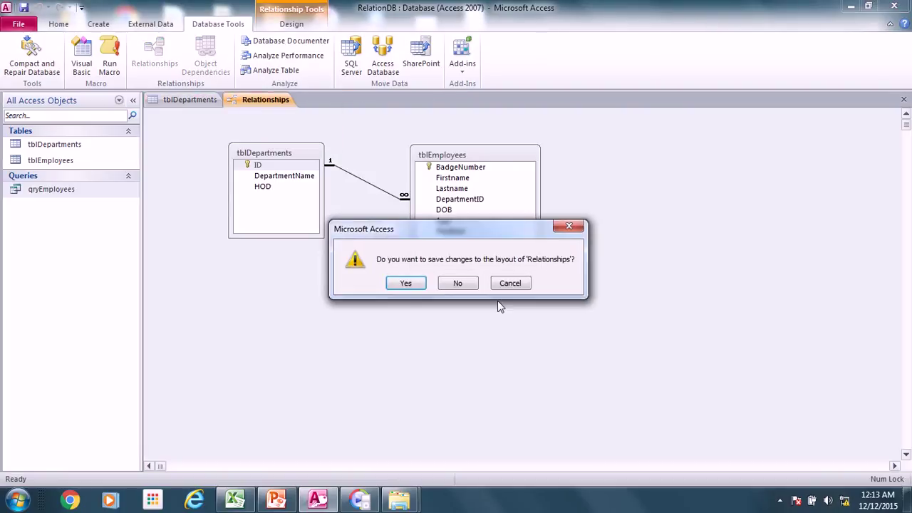
click(419, 284)
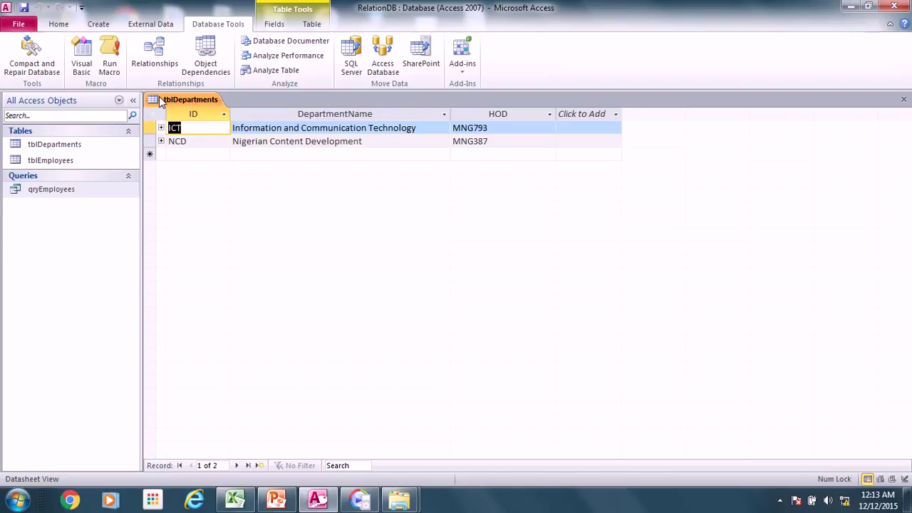
right_click(174, 102)
click(205, 120)
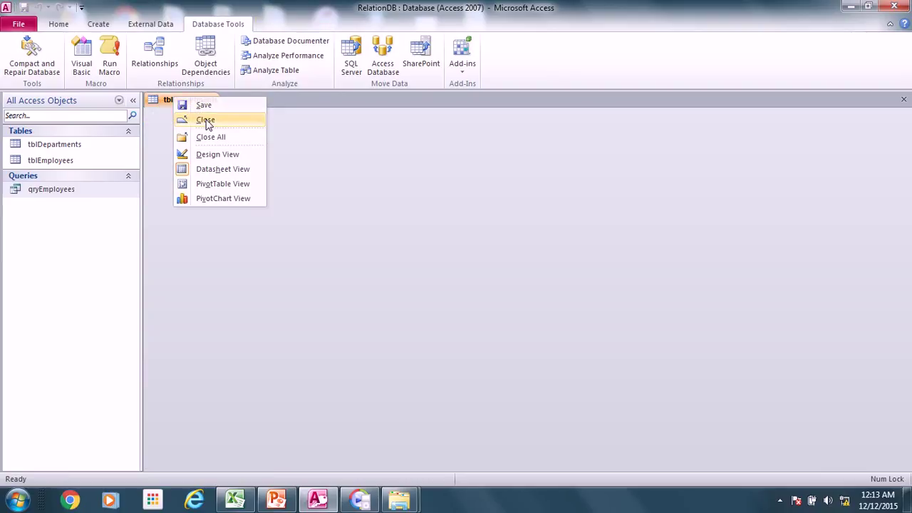
- Start the Upsizing Wizard for SQL Server and proceed with creating a new database
click(352, 55)
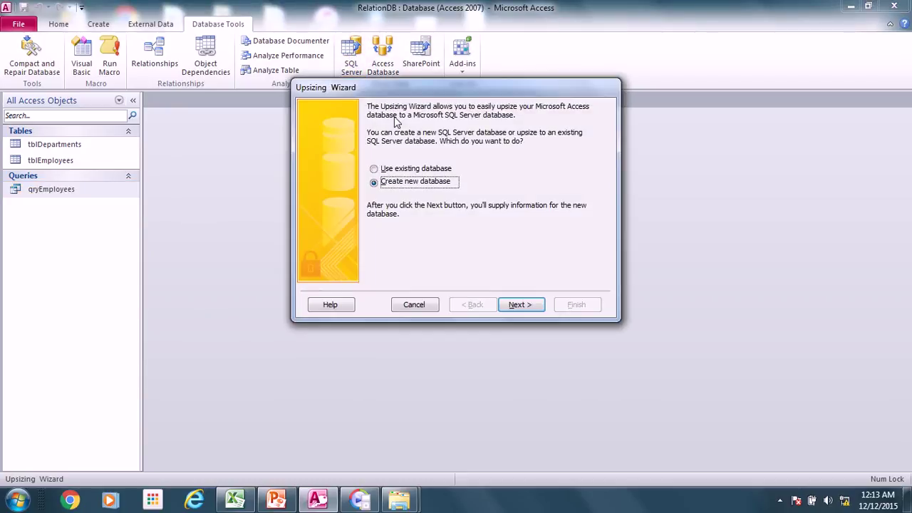
drag(431, 92, 398, 91)
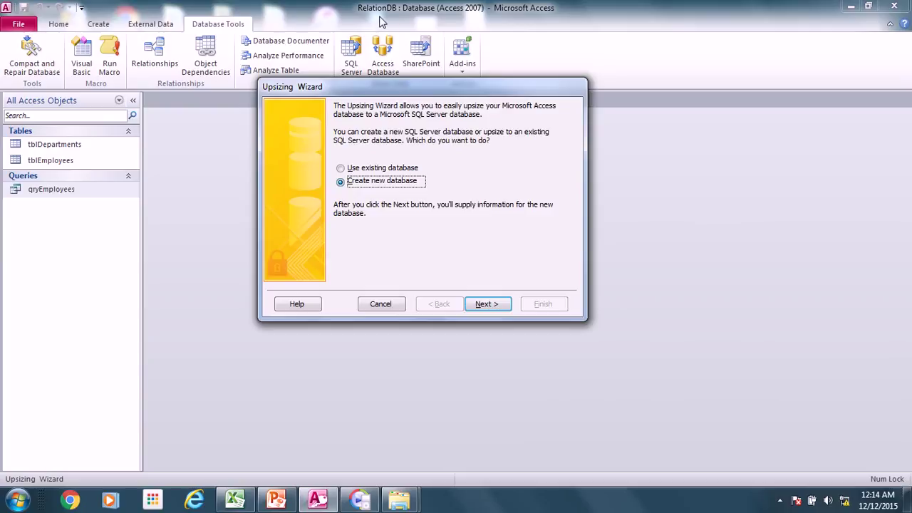
click(483, 305)
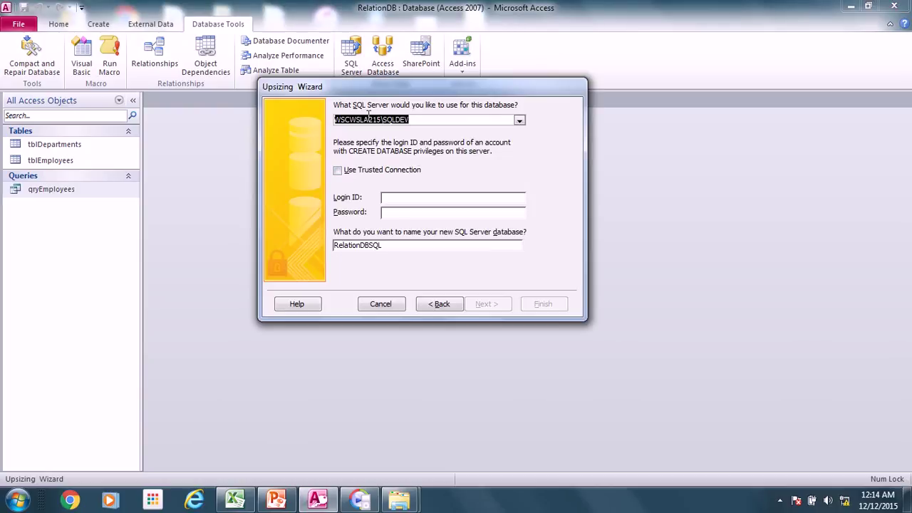
- Choose WSCWSLA215\SQLDEV as the SQL Server for the new database
click(415, 119)
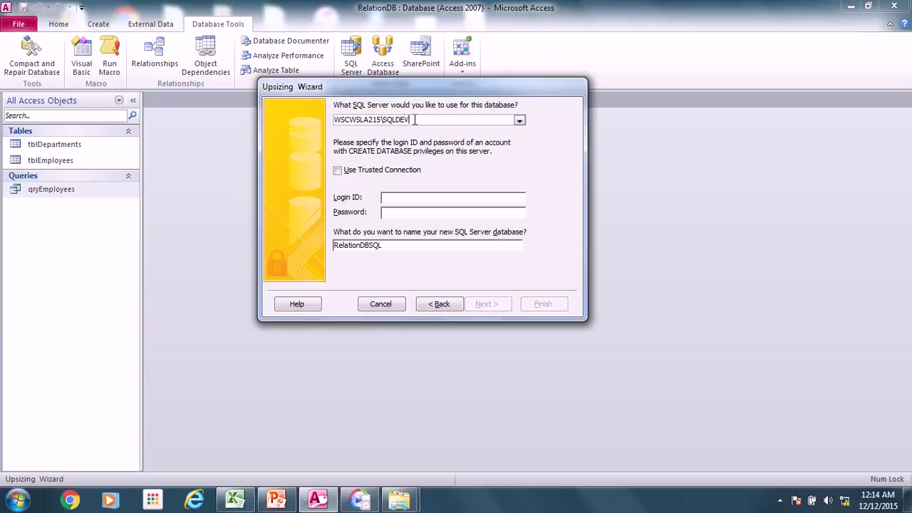
drag(415, 120, 326, 119)
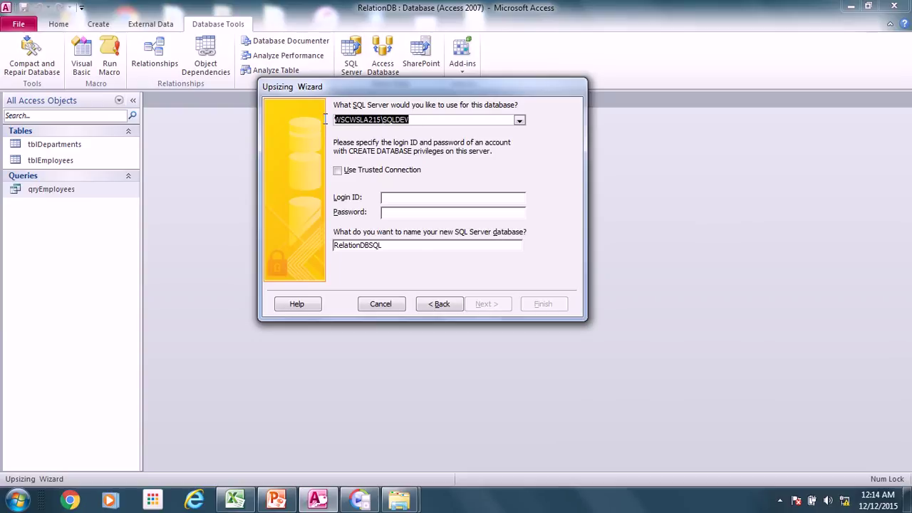
click(418, 120)
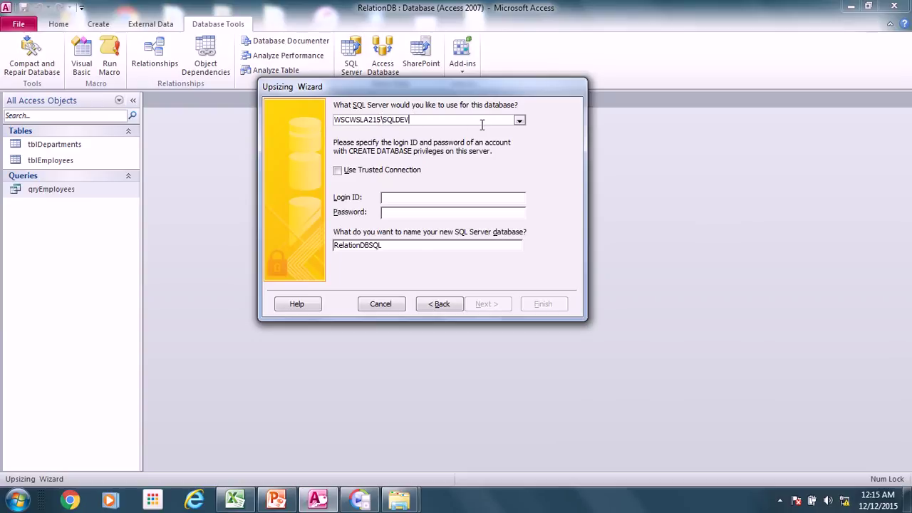
click(519, 121)
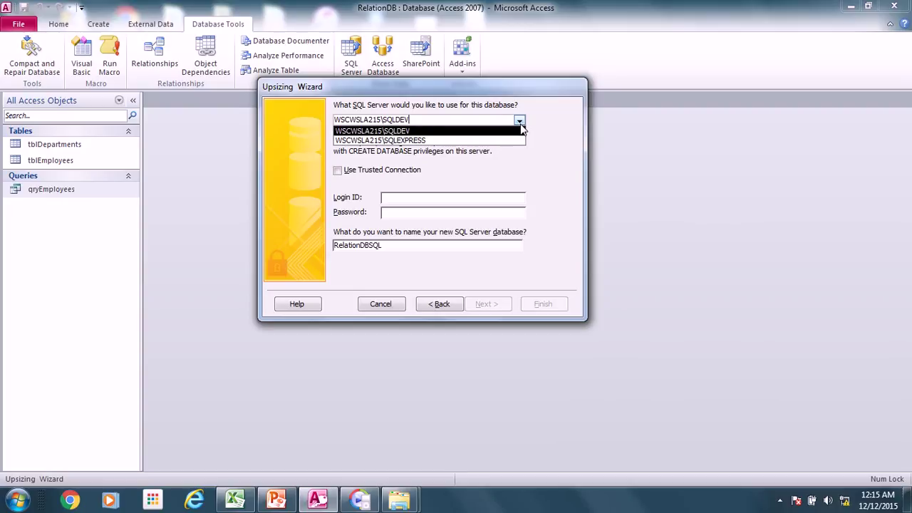
click(411, 131)
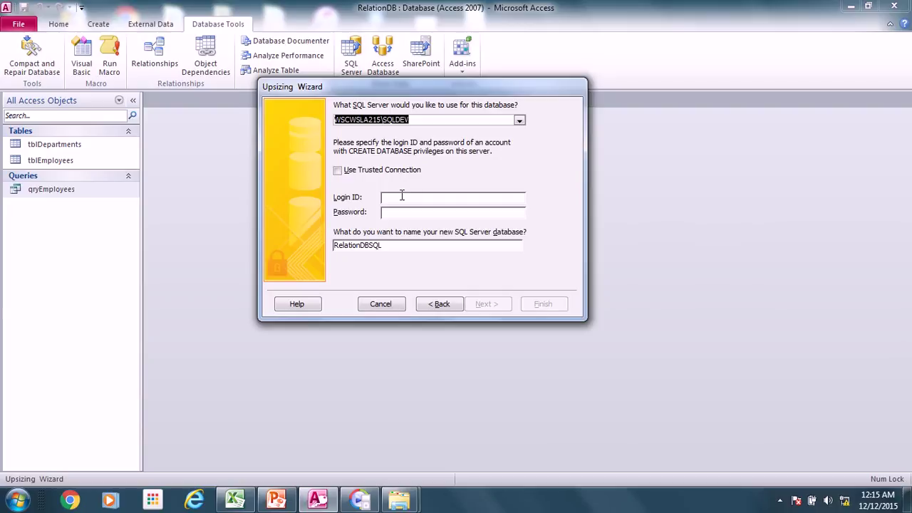
- Name the new SQL Server database RelationDB, enable the trusted connection, and continue to the table selection
click(385, 245)
drag(370, 244, 434, 245)
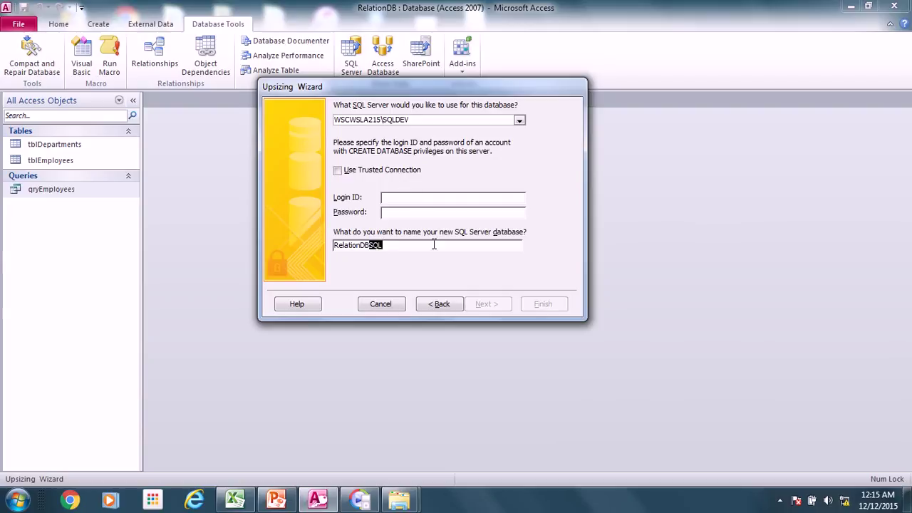
key(Delete)
click(401, 198)
click(339, 174)
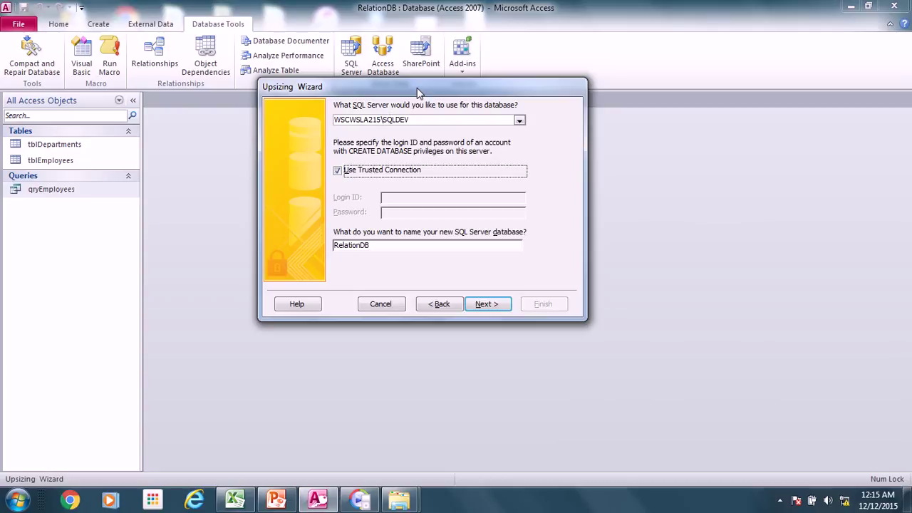
drag(417, 87, 421, 132)
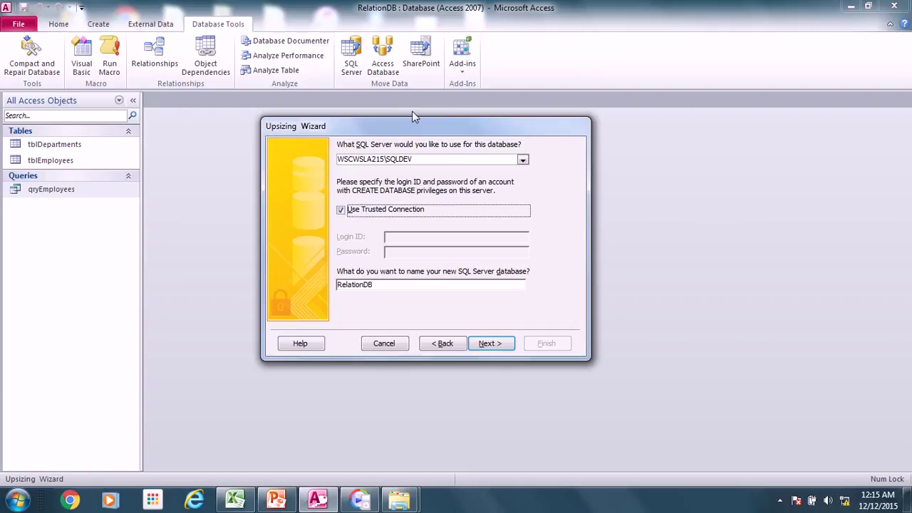
drag(421, 124, 407, 60)
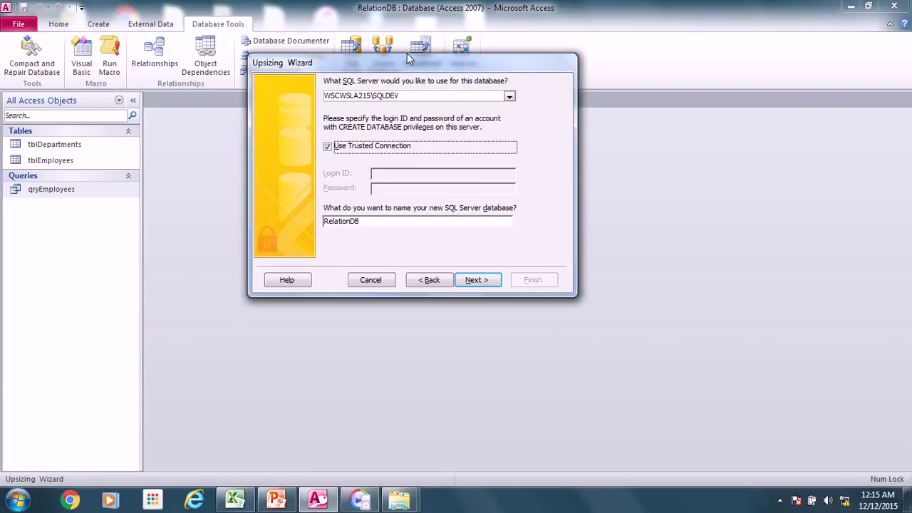
click(471, 281)
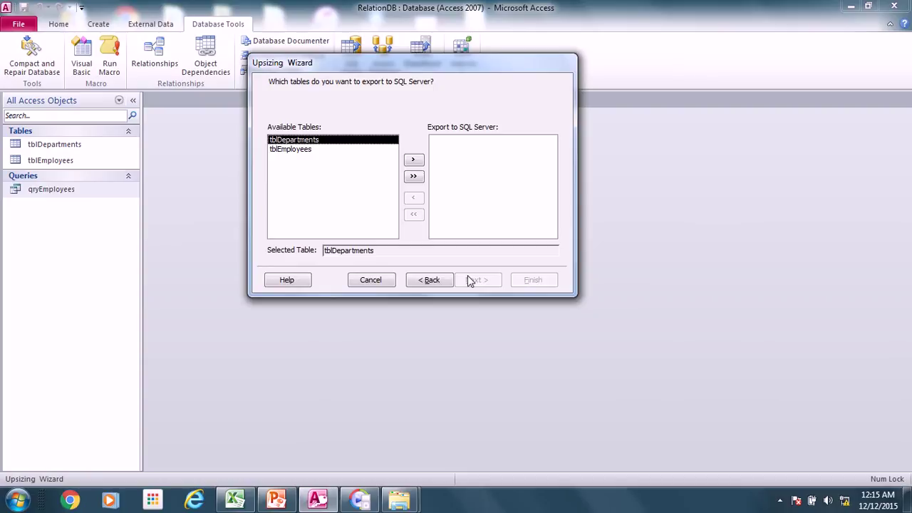
- Add both tblDepartments and tblEmployees to the tables exported to SQL Server and continue to the table attributes
click(412, 177)
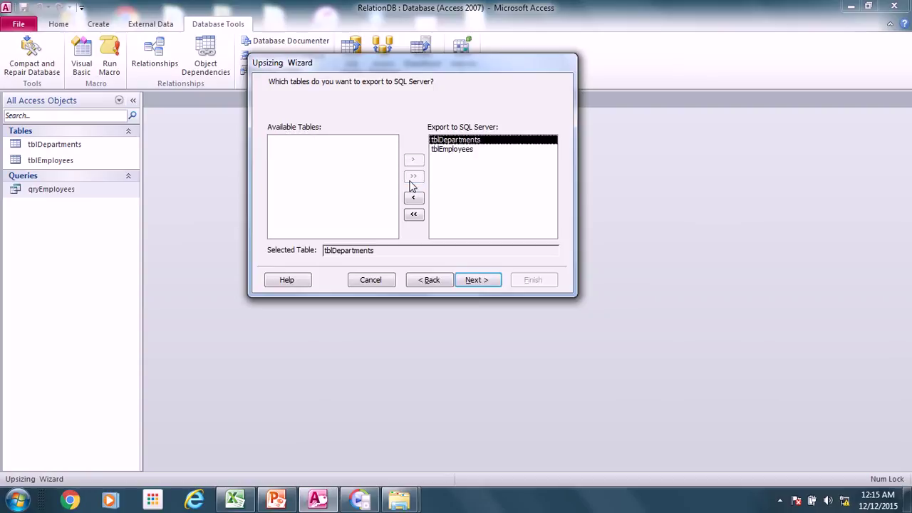
click(479, 281)
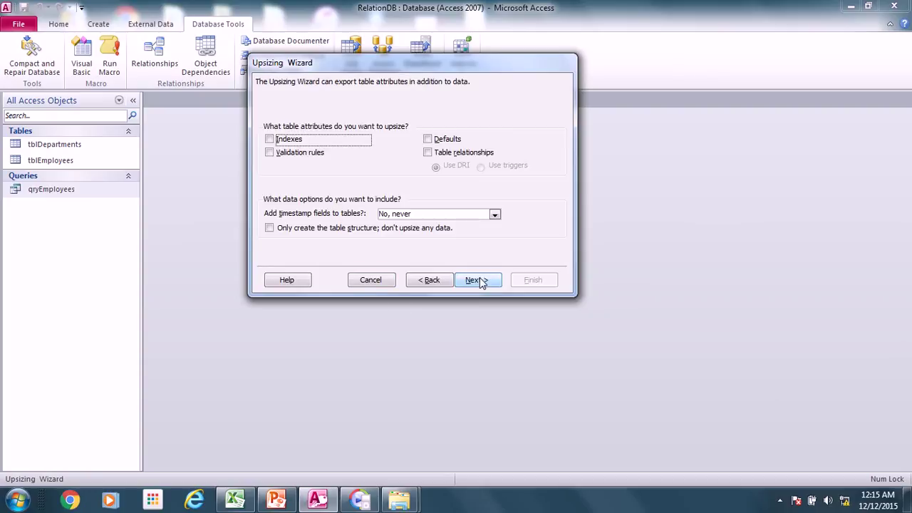
click(426, 282)
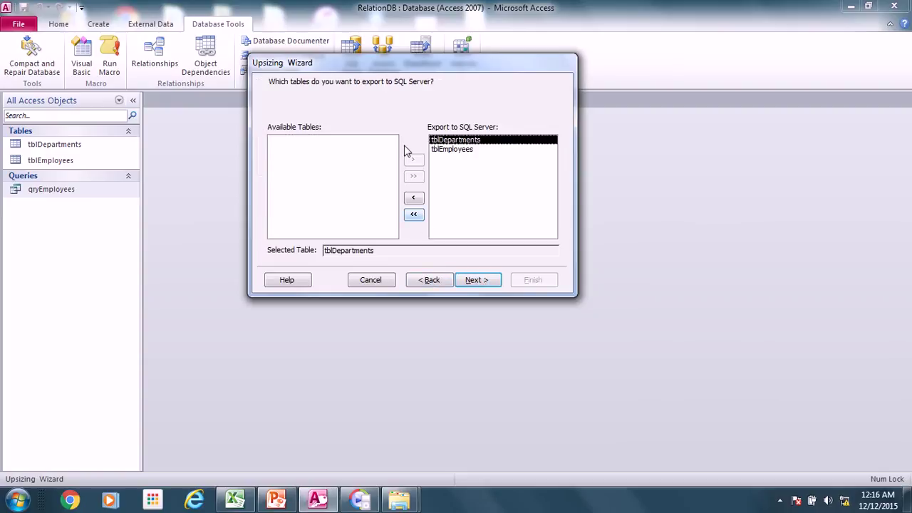
drag(384, 63, 375, 108)
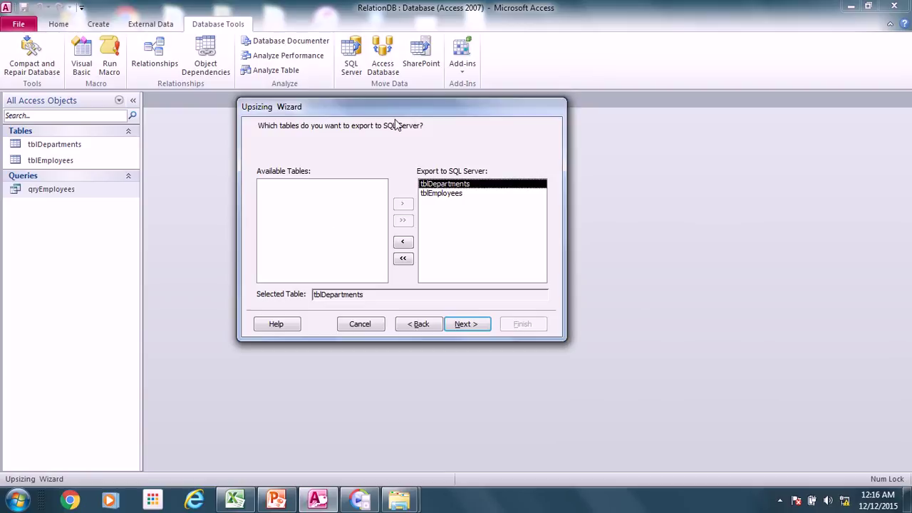
drag(389, 107, 308, 107)
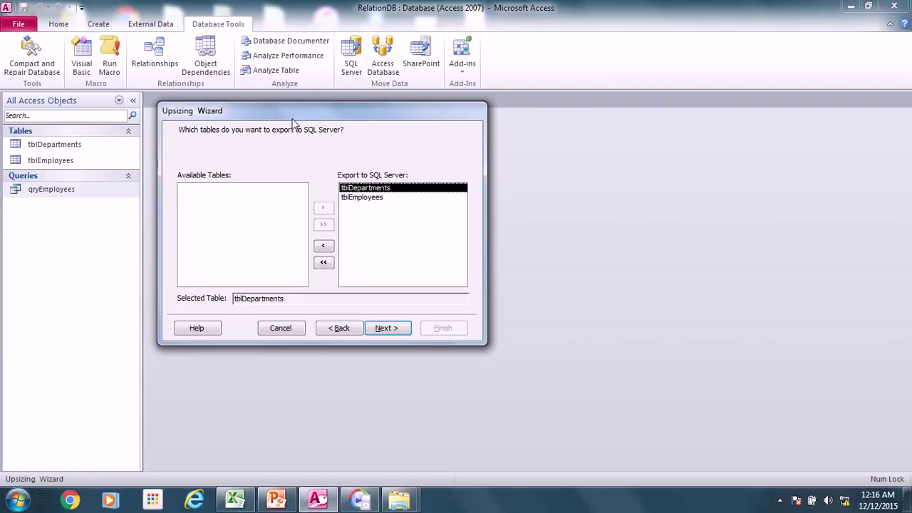
mouse_move(314, 116)
mouse_down()
mouse_move(411, 130)
mouse_move(313, 122)
mouse_move(312, 113)
mouse_up()
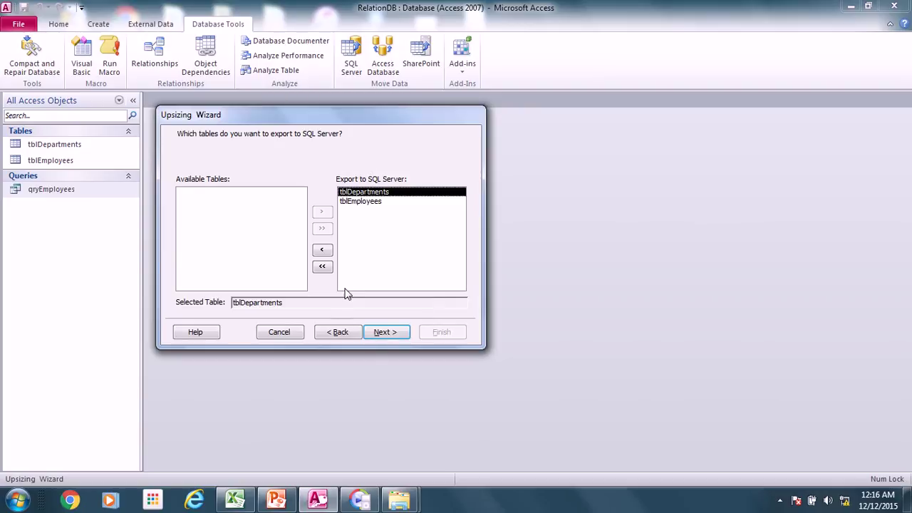
click(383, 333)
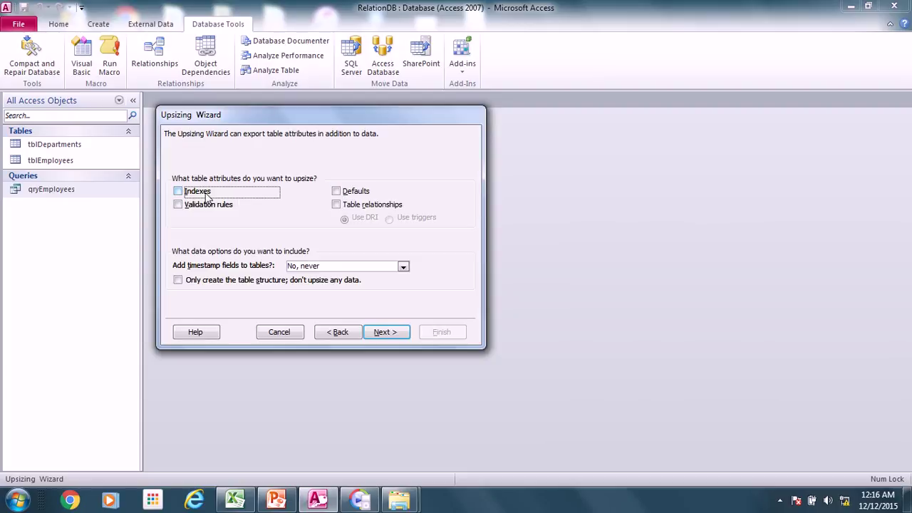
- Include indexes and table relationships in the upsizing, and continue past the application changes to the wizard's final page
click(178, 192)
click(337, 193)
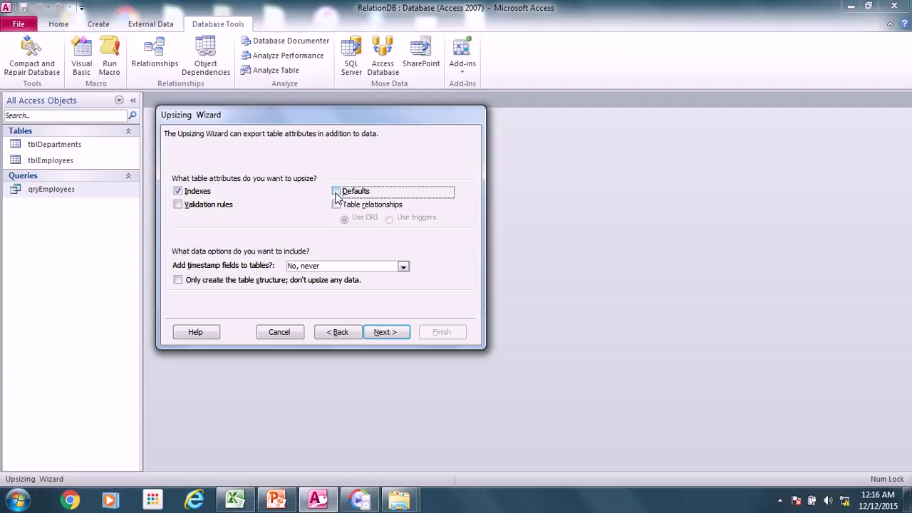
click(336, 206)
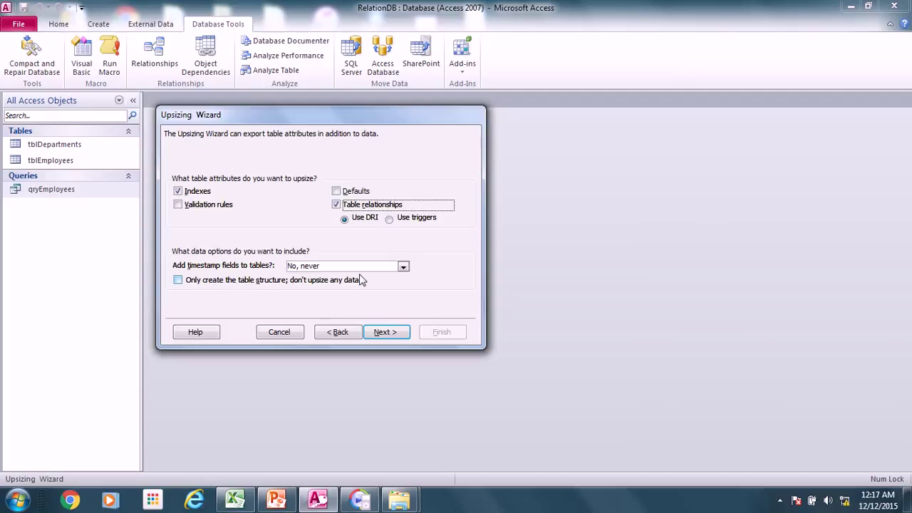
drag(314, 122, 345, 123)
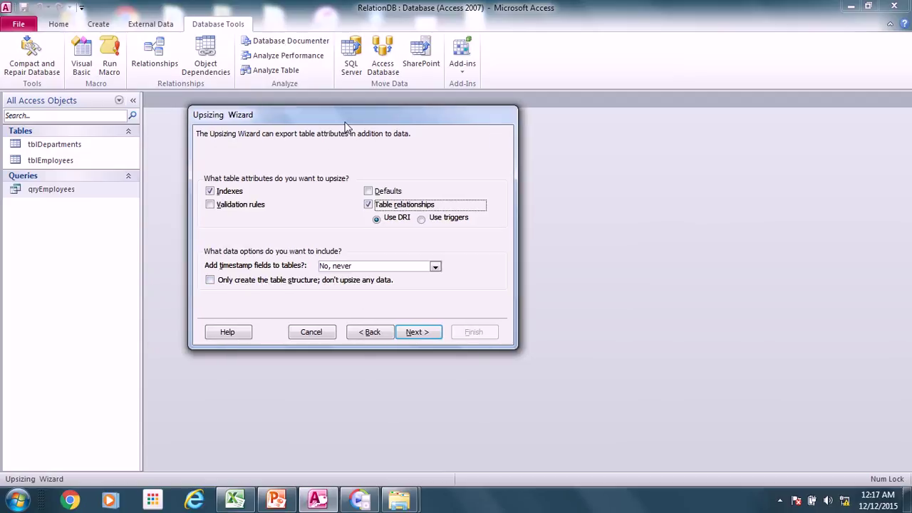
click(428, 336)
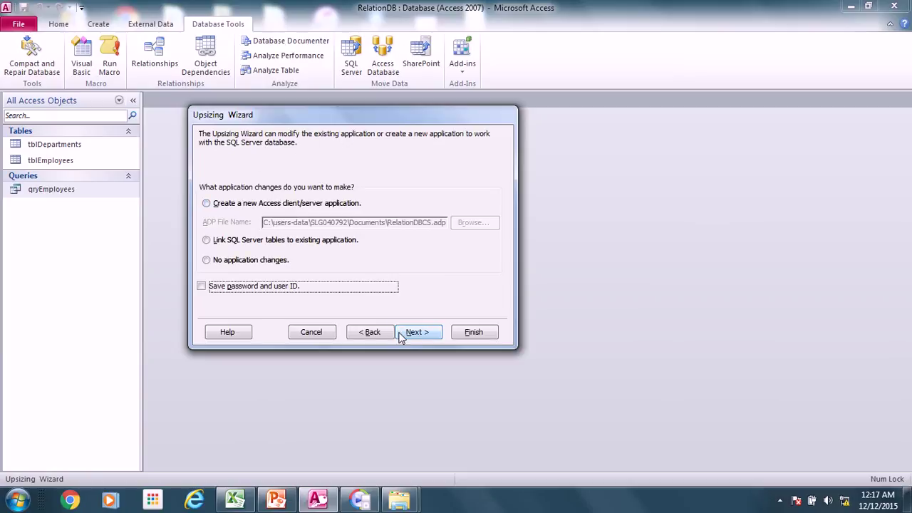
click(430, 335)
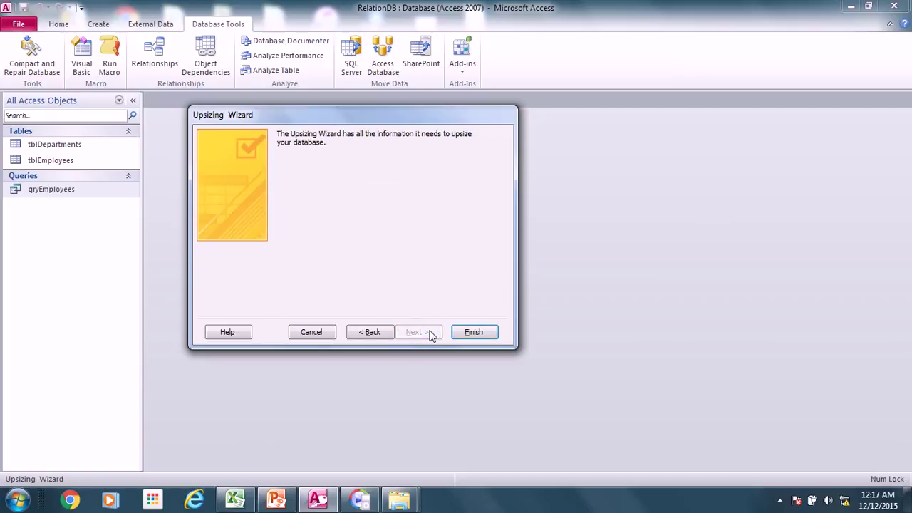
- Revisit the application changes page without altering its options, return to the final page, and finish the Upsizing Wizard
click(369, 333)
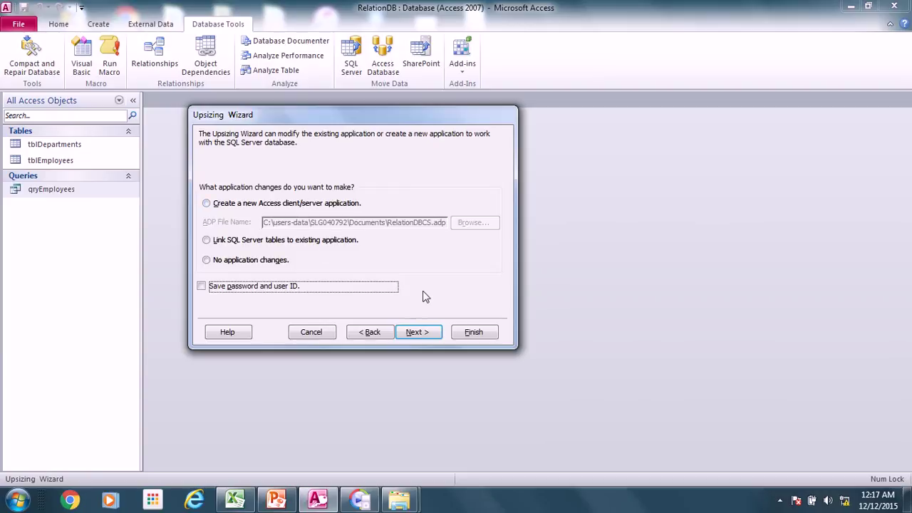
click(420, 332)
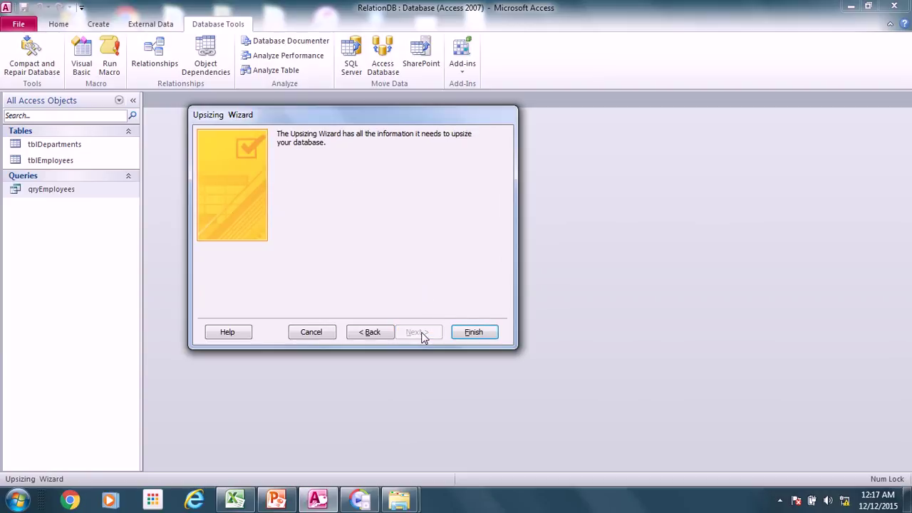
click(468, 332)
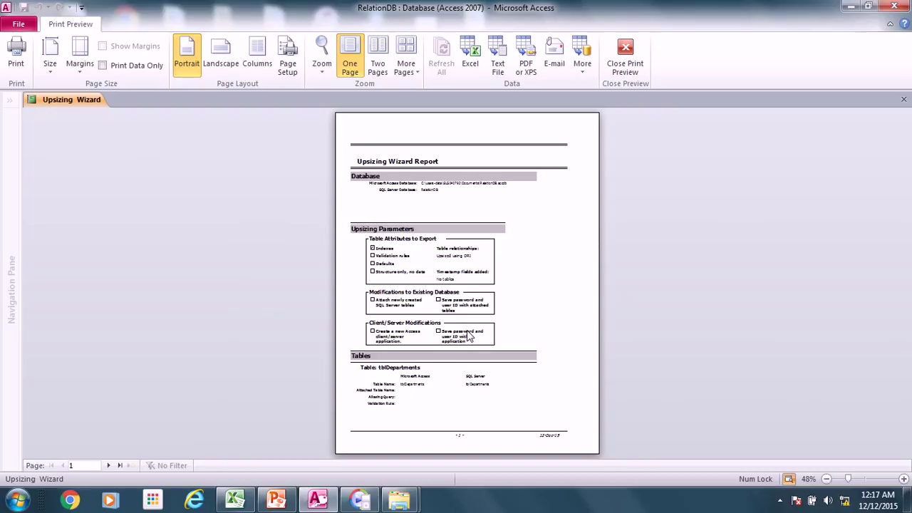
- Examine the database details, upsizing parameters and tables in the Upsizing Wizard report, and close Access
click(440, 295)
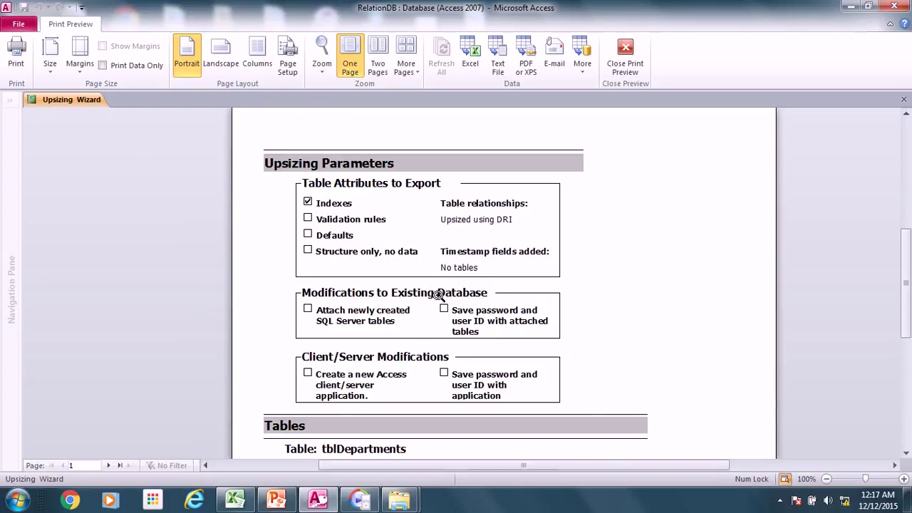
scroll(438, 296, down, 3)
scroll(438, 296, up, 2)
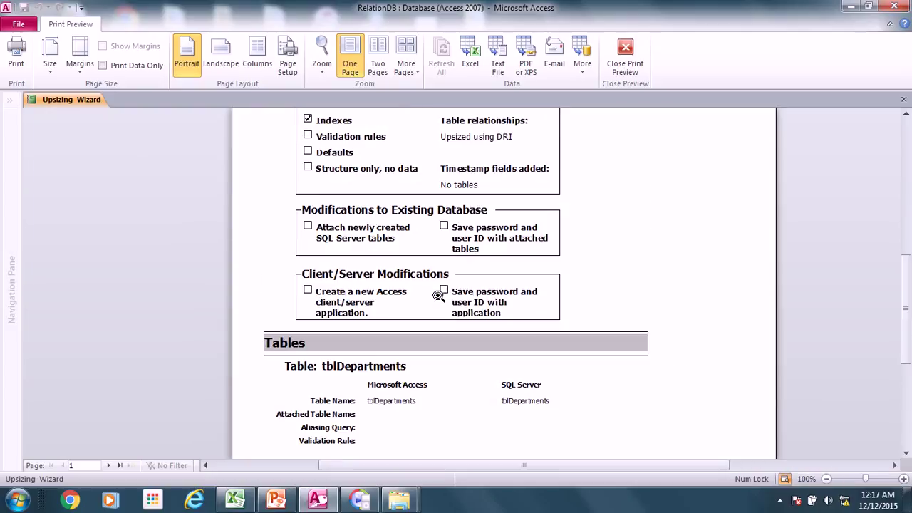
scroll(438, 296, up, 2)
scroll(439, 295, down, 5)
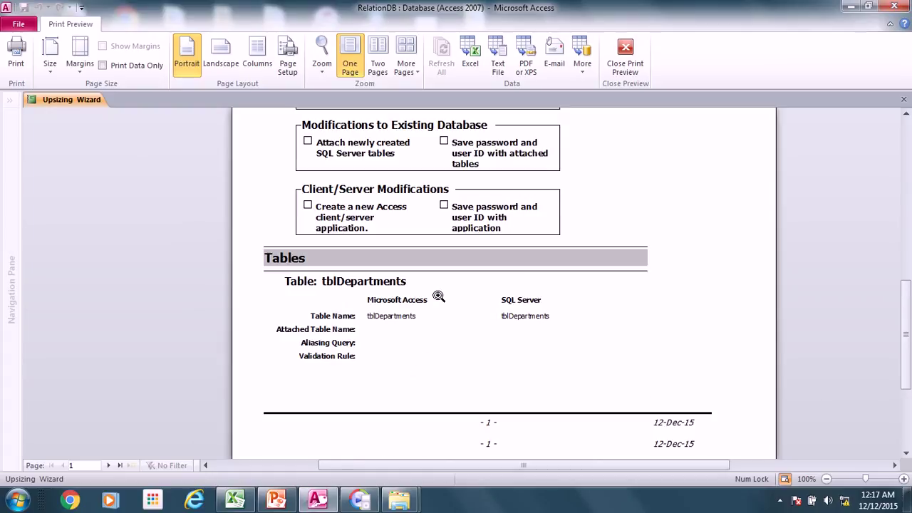
scroll(438, 296, up, 12)
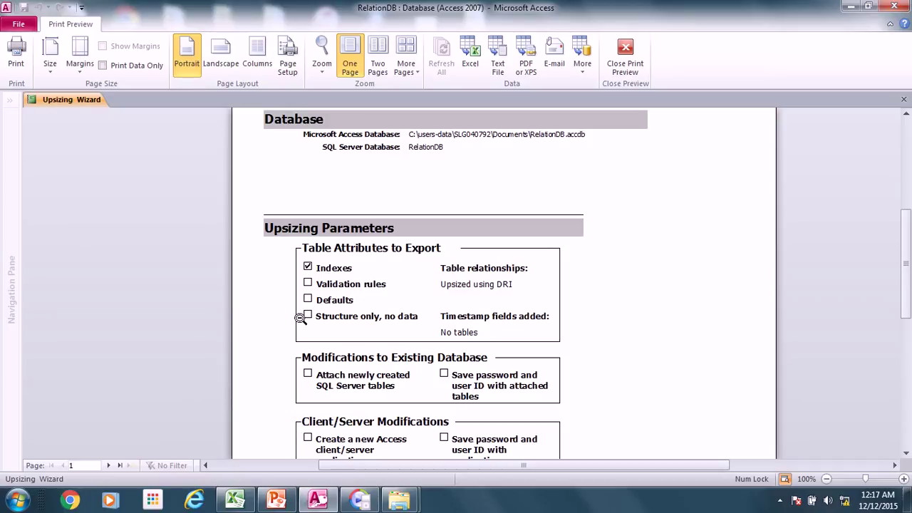
click(387, 245)
click(893, 7)
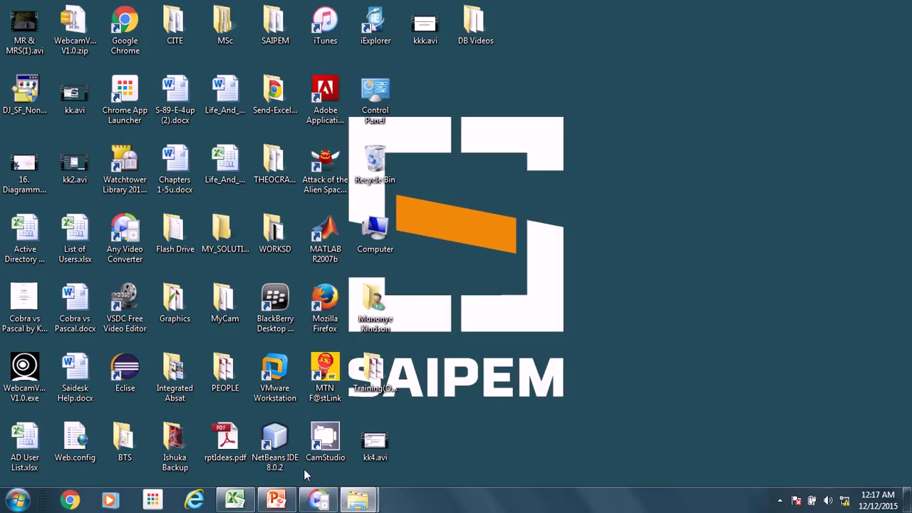
- Search the installed programs for "sql" and launch SQL Server Management Studio
click(18, 500)
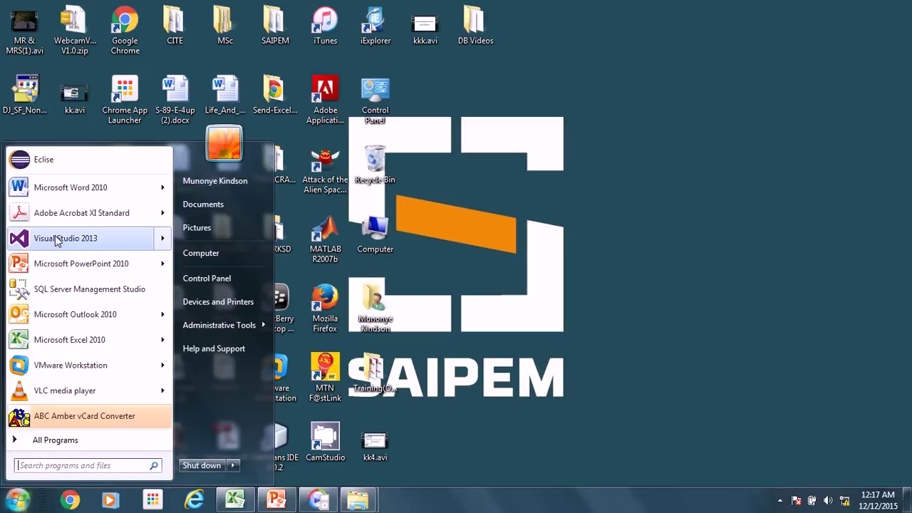
click(535, 347)
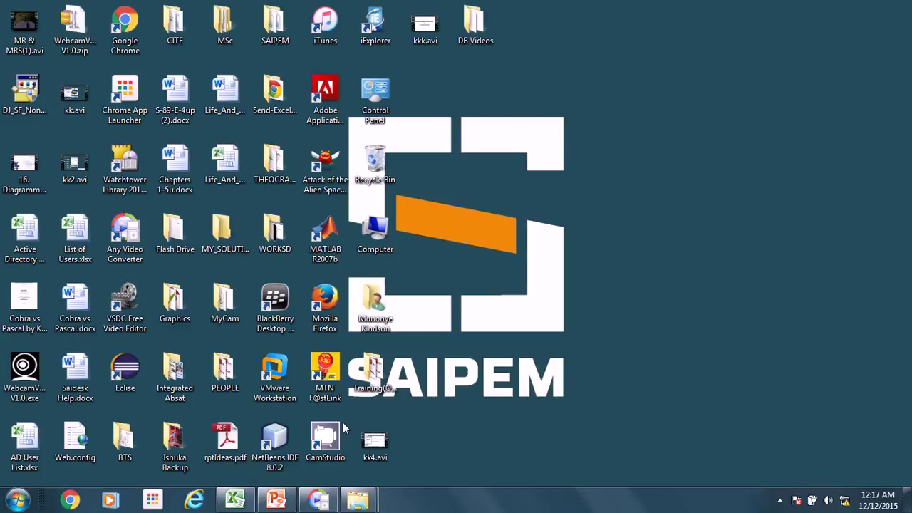
click(19, 501)
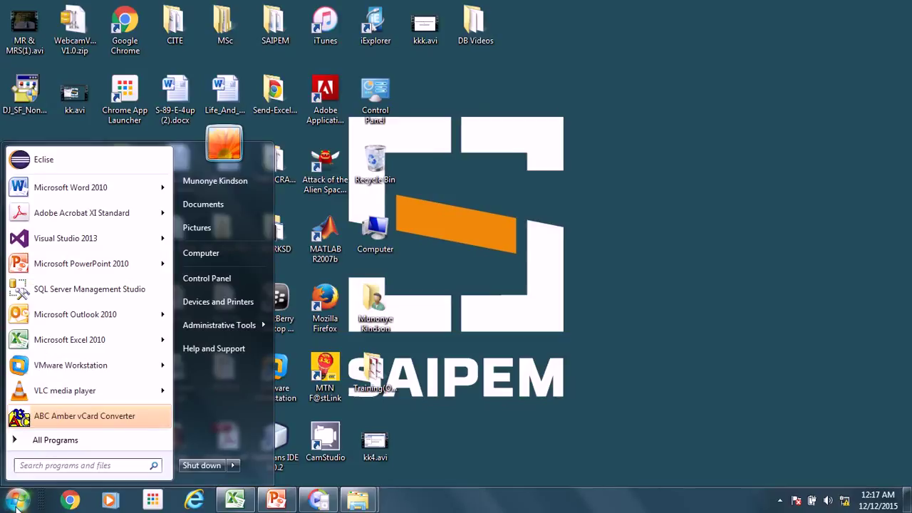
click(96, 441)
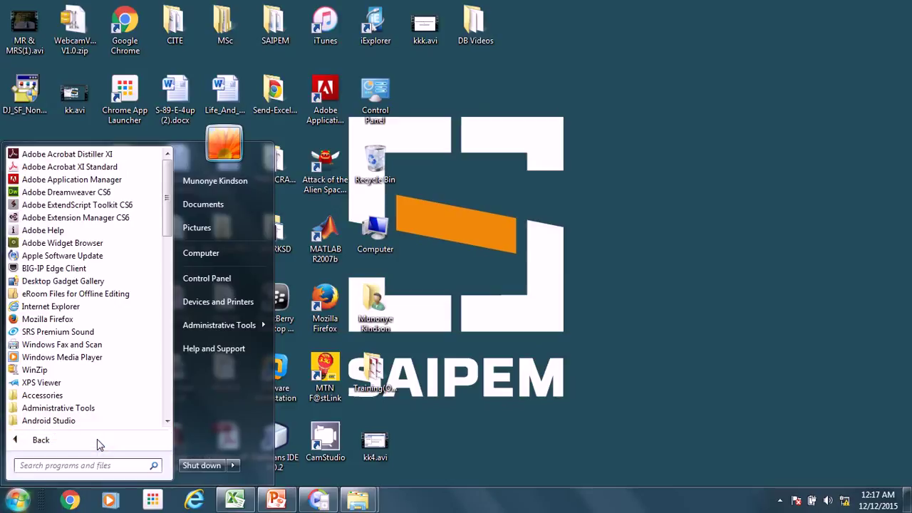
click(102, 467)
text(c)
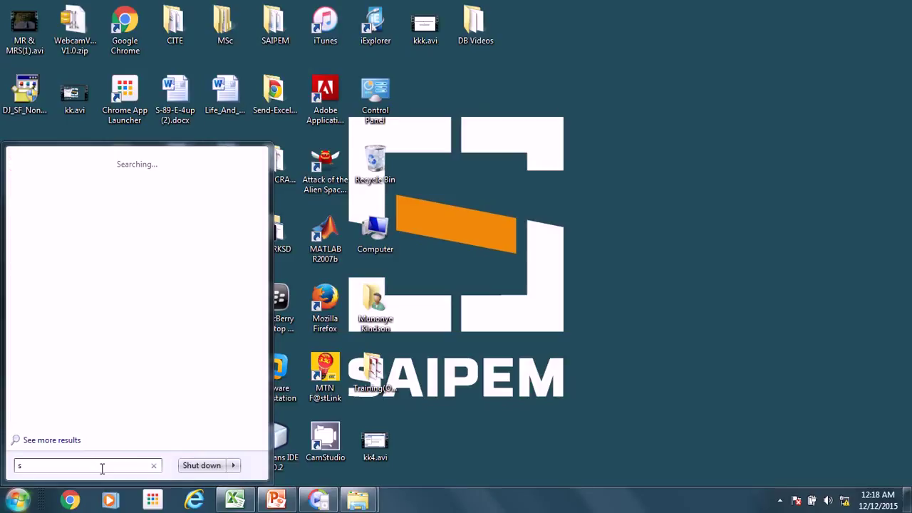
key(BackSpace)
text(sql)
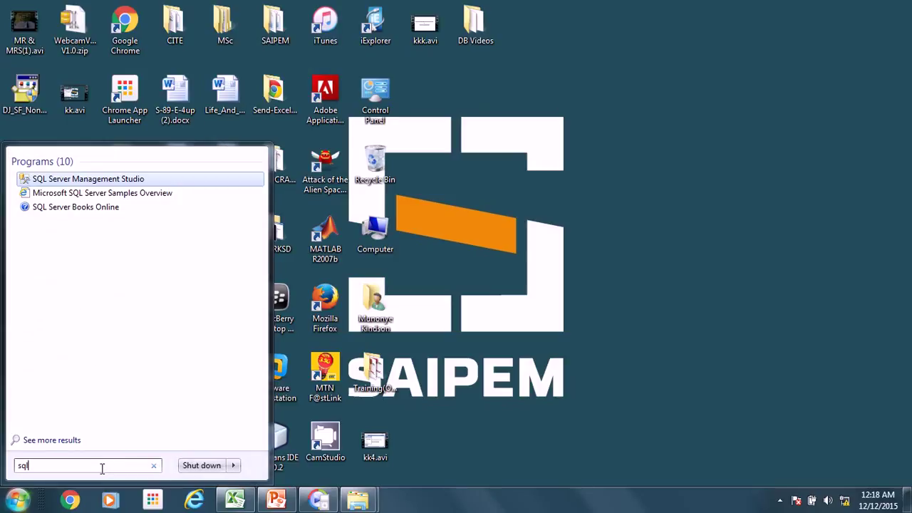
click(112, 186)
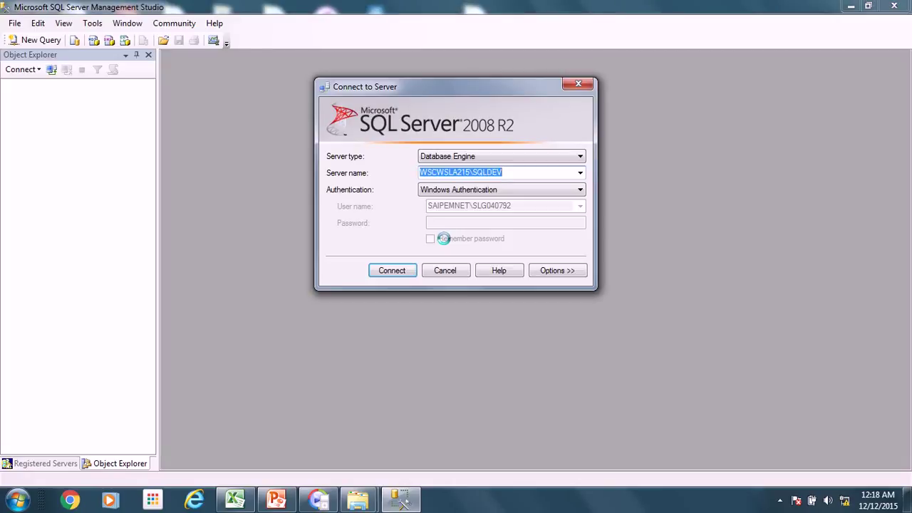
- Connect to WSCWSLA215\SQLDEV with Windows Authentication and expand the RelationDB tables, widening the object tree to show their full names
click(406, 271)
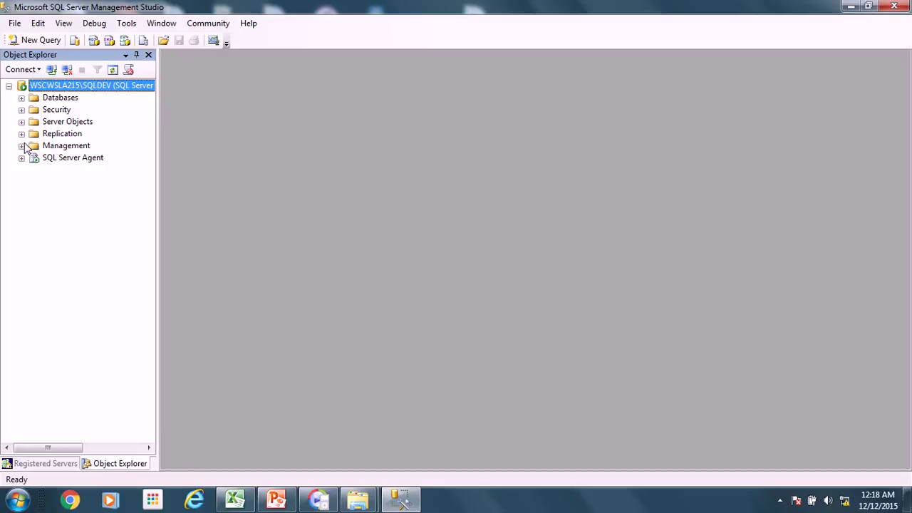
click(22, 99)
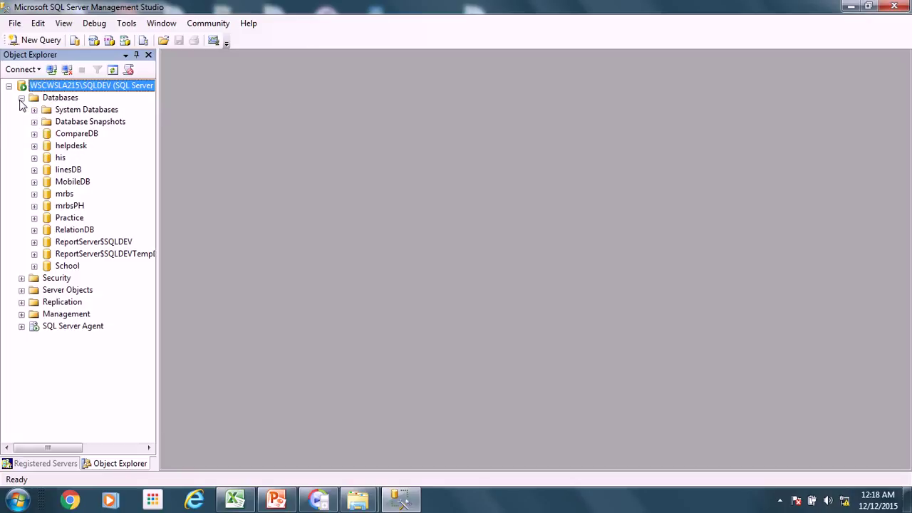
click(34, 230)
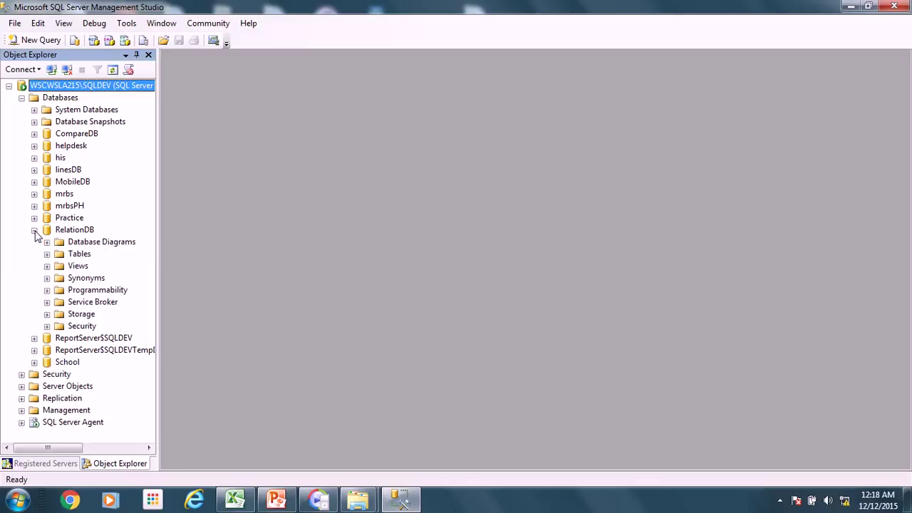
click(47, 254)
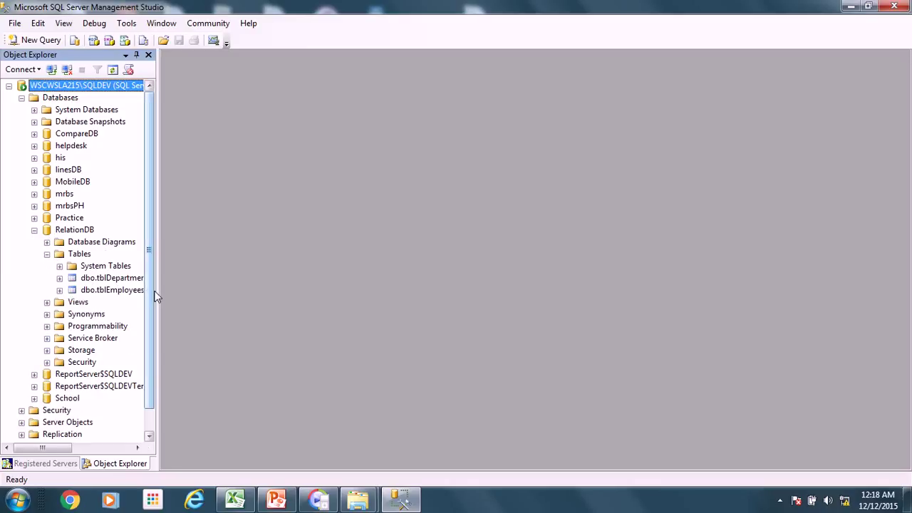
drag(155, 296, 205, 301)
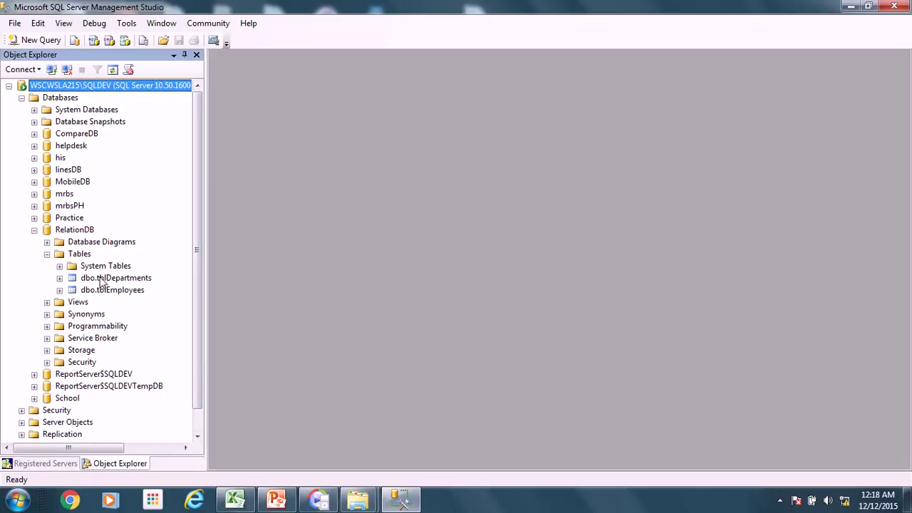
- Try to expand the database diagrams of RelationDB
click(101, 278)
right_click(101, 278)
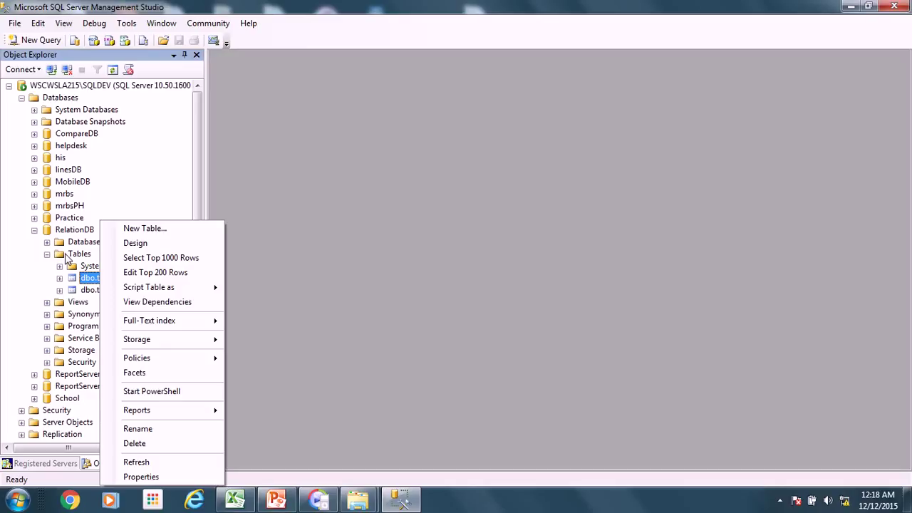
click(47, 244)
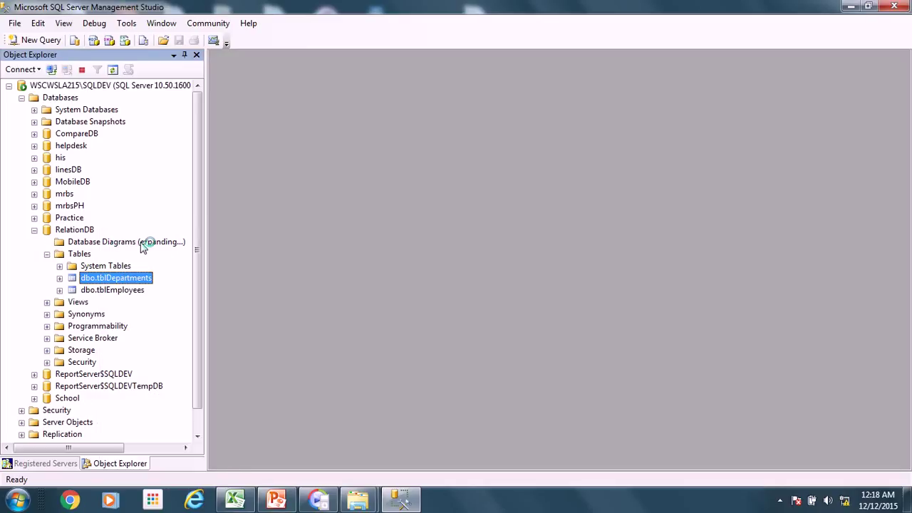
right_click(91, 283)
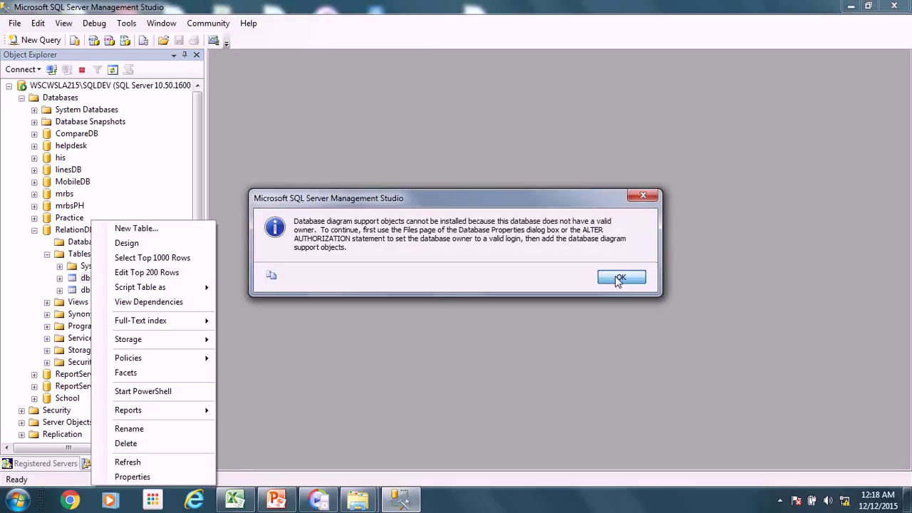
click(619, 281)
- Select the top 1000 rows of dbo.tblDepartments to check its migrated data
right_click(131, 284)
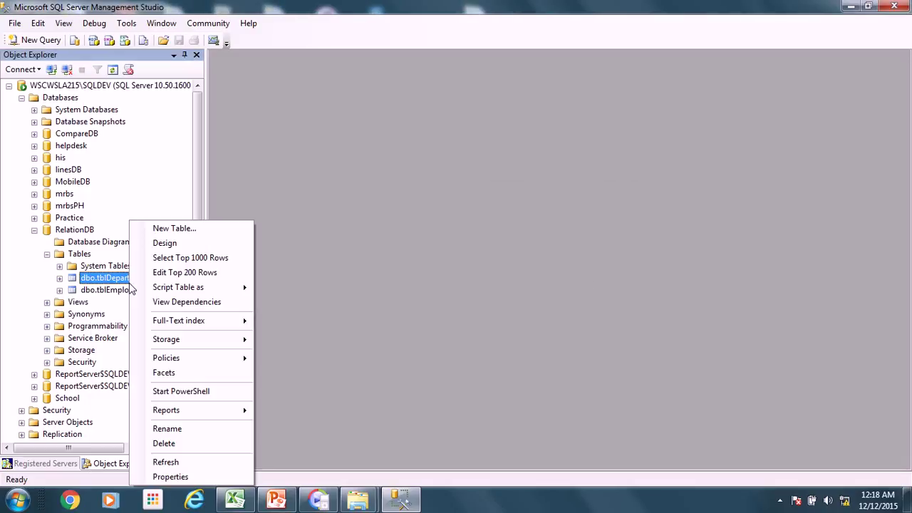
click(209, 260)
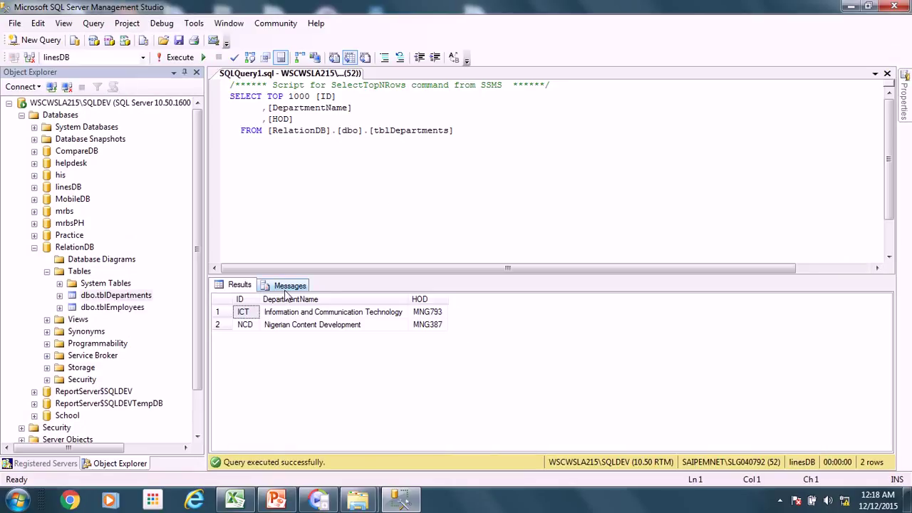
right_click(113, 297)
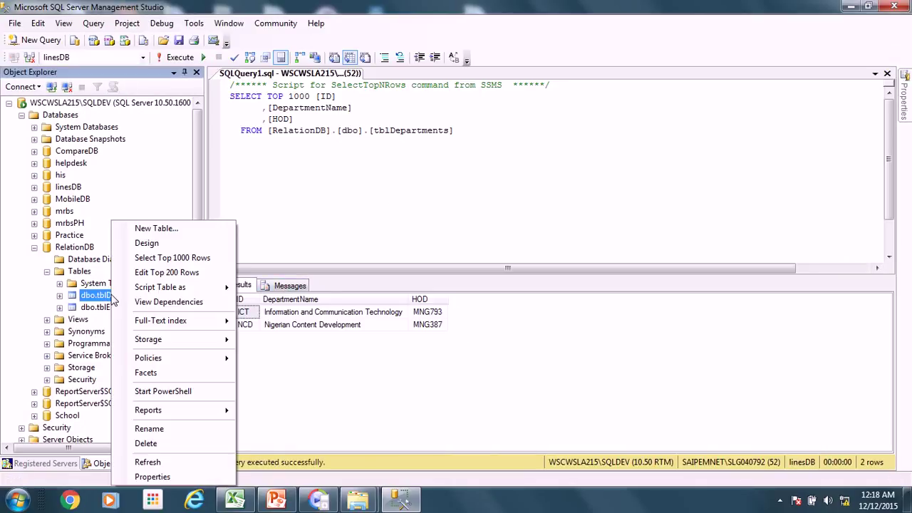
- Open the top 200 rows of dbo.tblEmployees for editing
click(111, 307)
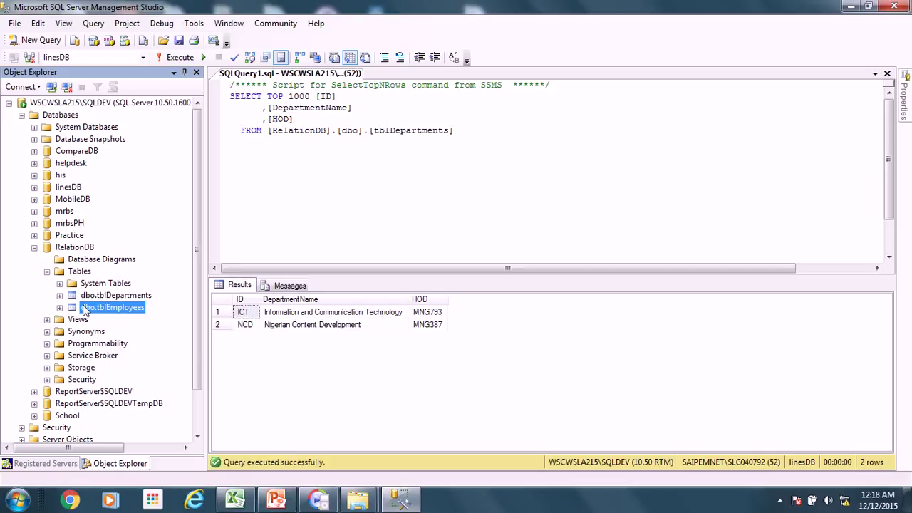
right_click(122, 314)
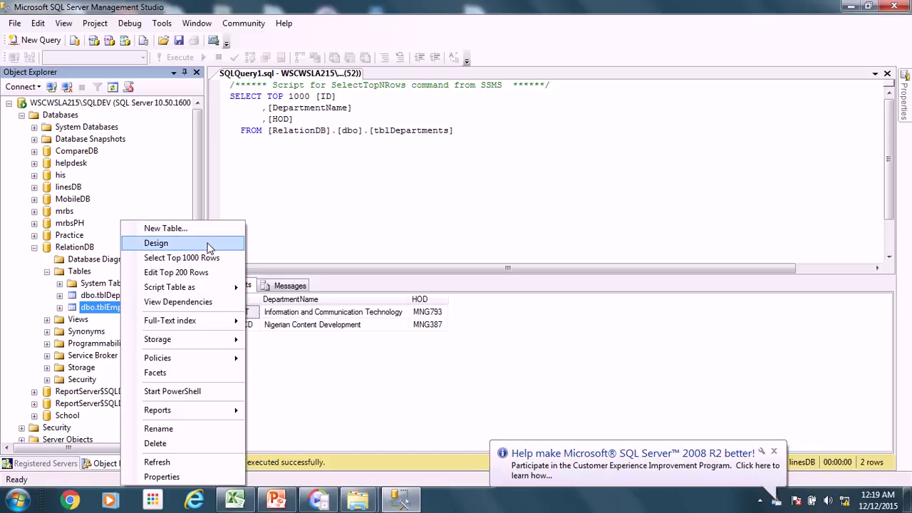
click(467, 205)
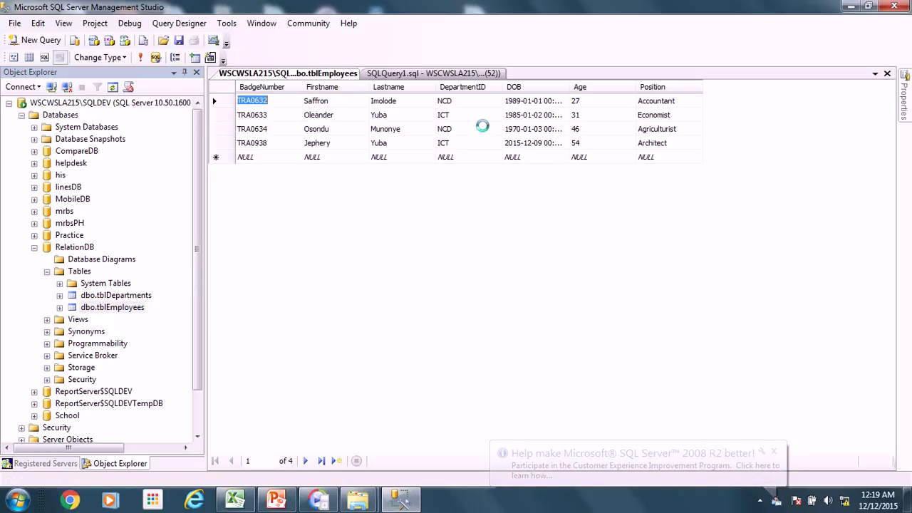
- Try to change the DepartmentID in the third row of tblEmployees to JID, and cancel the edit
click(455, 130)
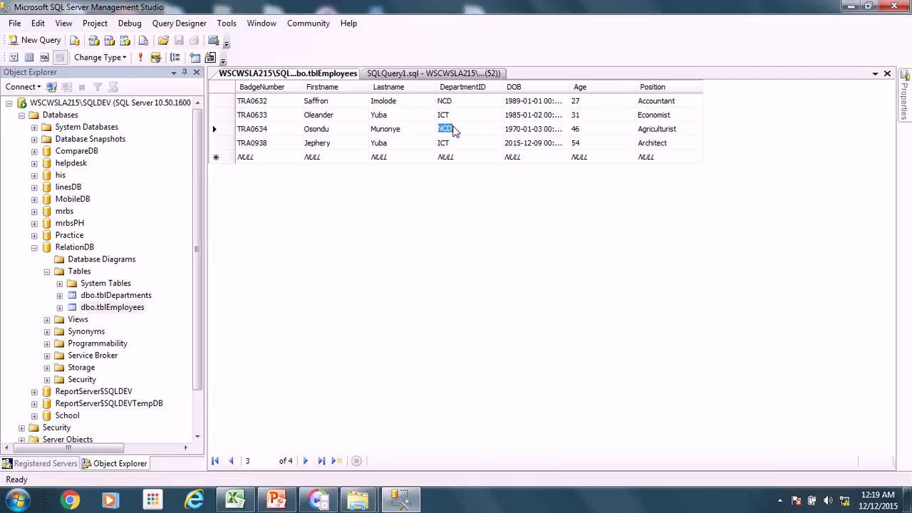
text(JID)
key(Return)
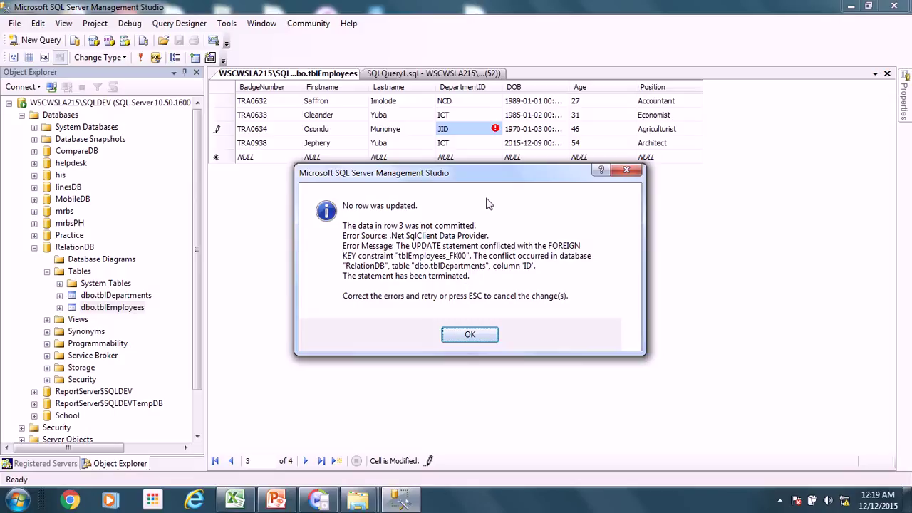
click(468, 336)
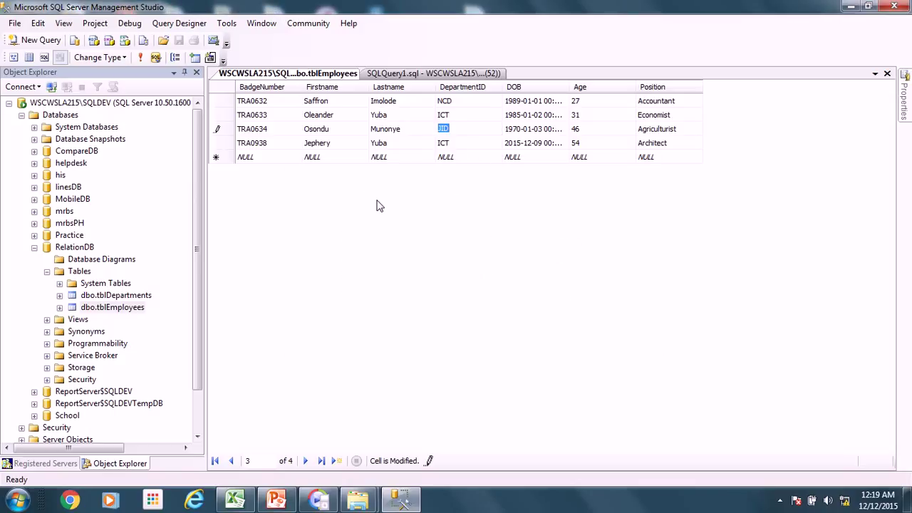
key(Escape)
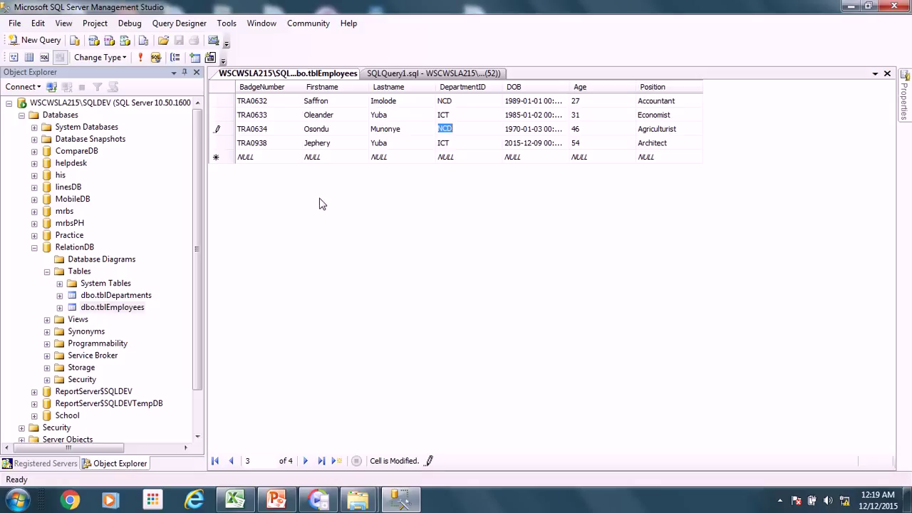